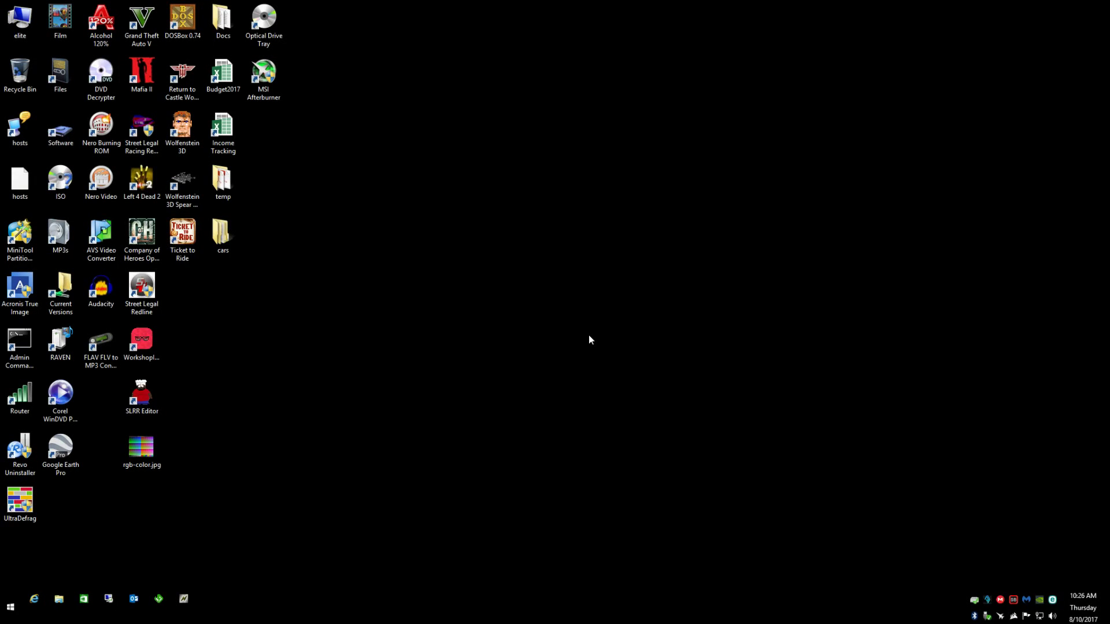
Open the Windows Start screen with the Windows key
key(super)
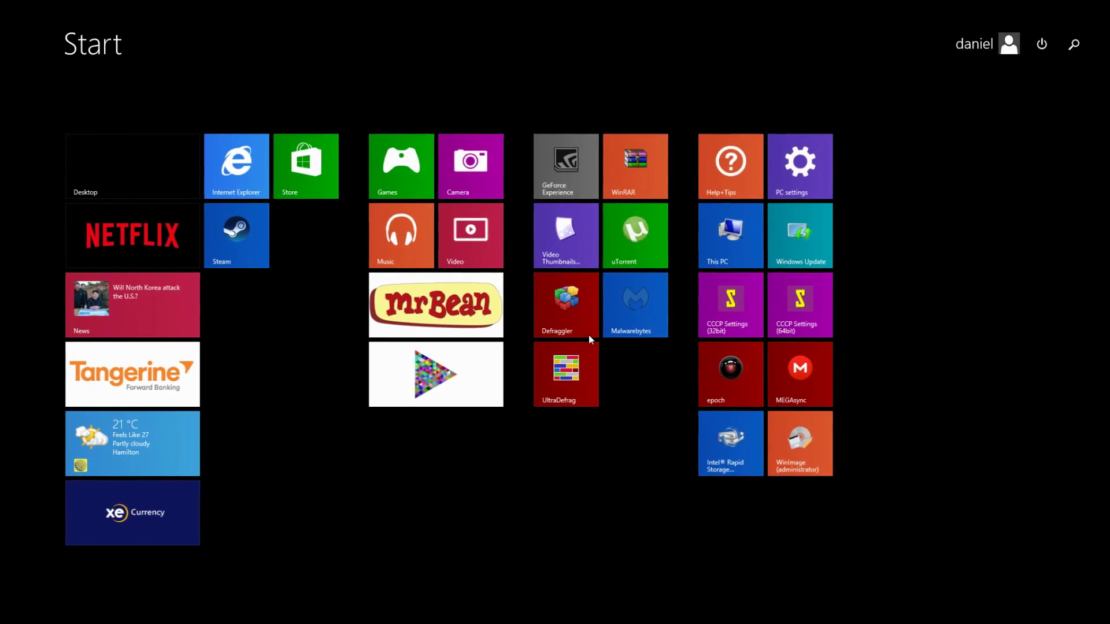
Launch Steam by searching 'steam' on the Start screen, then show the game Library
text(steam)
key(Return)
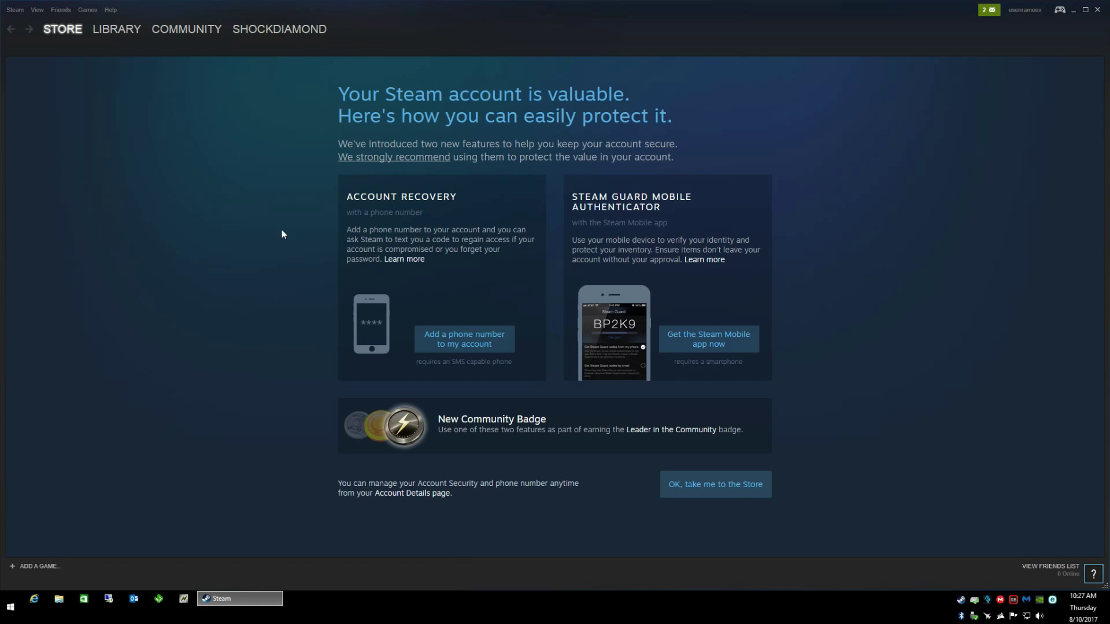
click(119, 29)
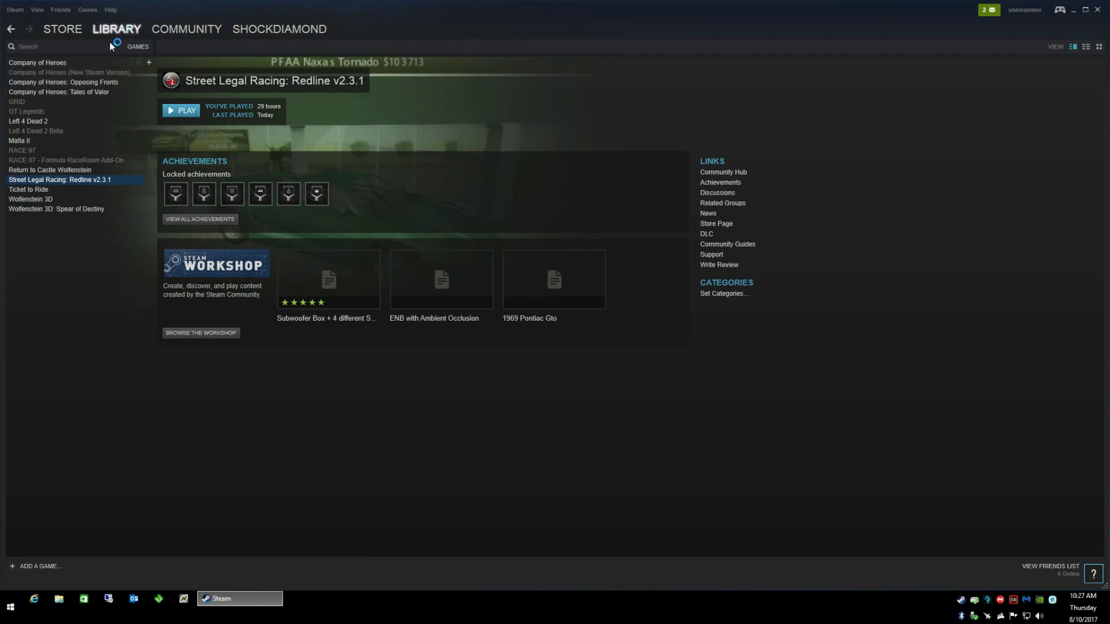
Set Street Legal Racing: Redline to 'Always keep this game up to date' and browse its Workshop
right_click(71, 184)
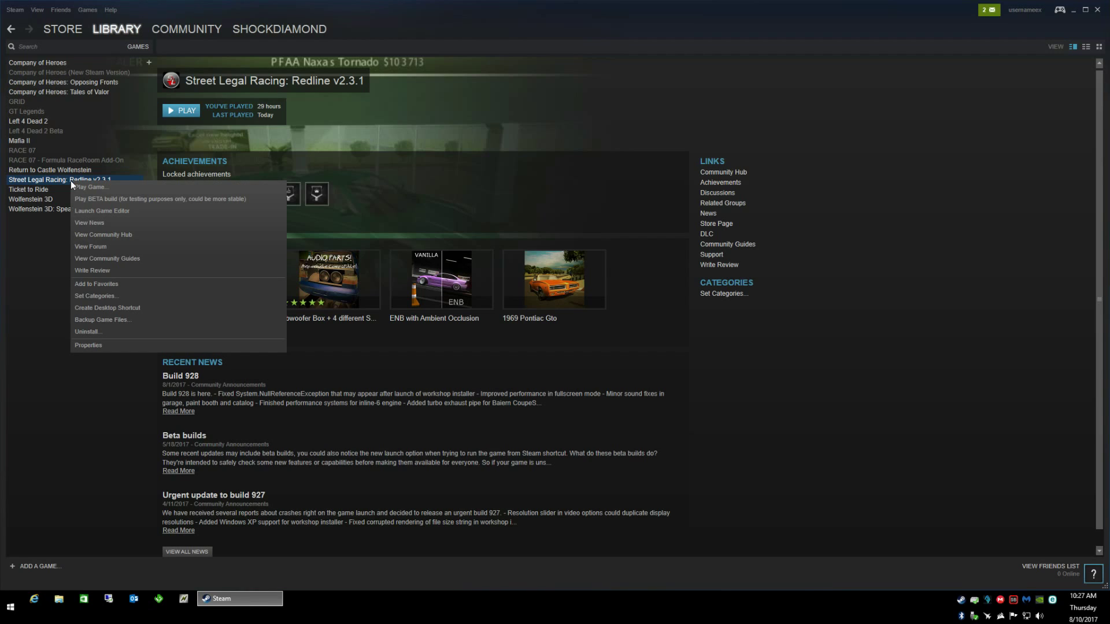
click(89, 346)
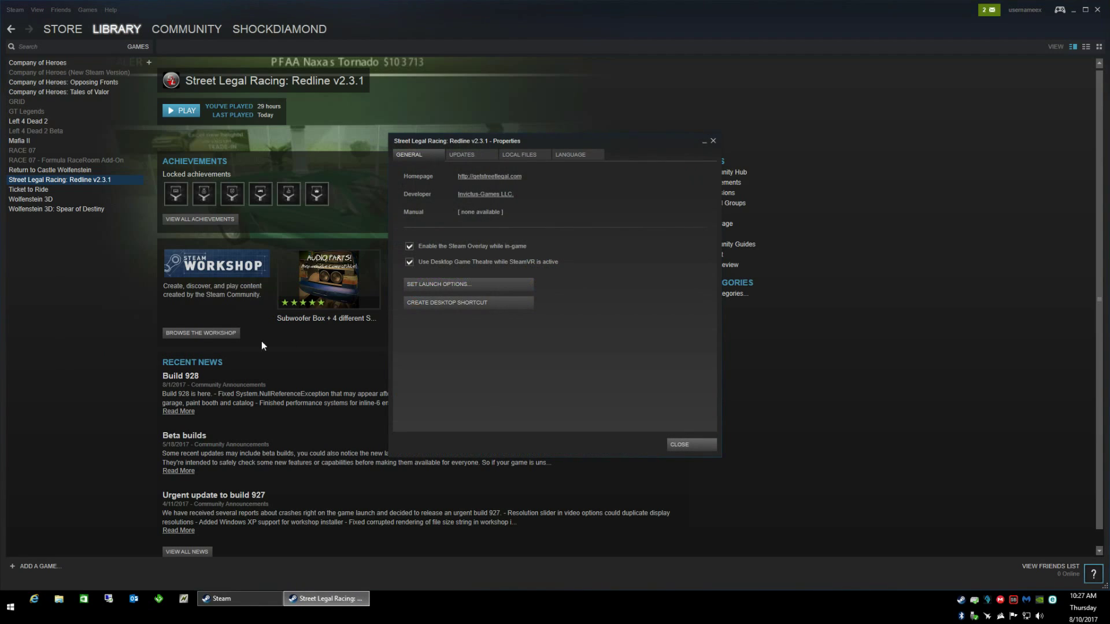
click(486, 154)
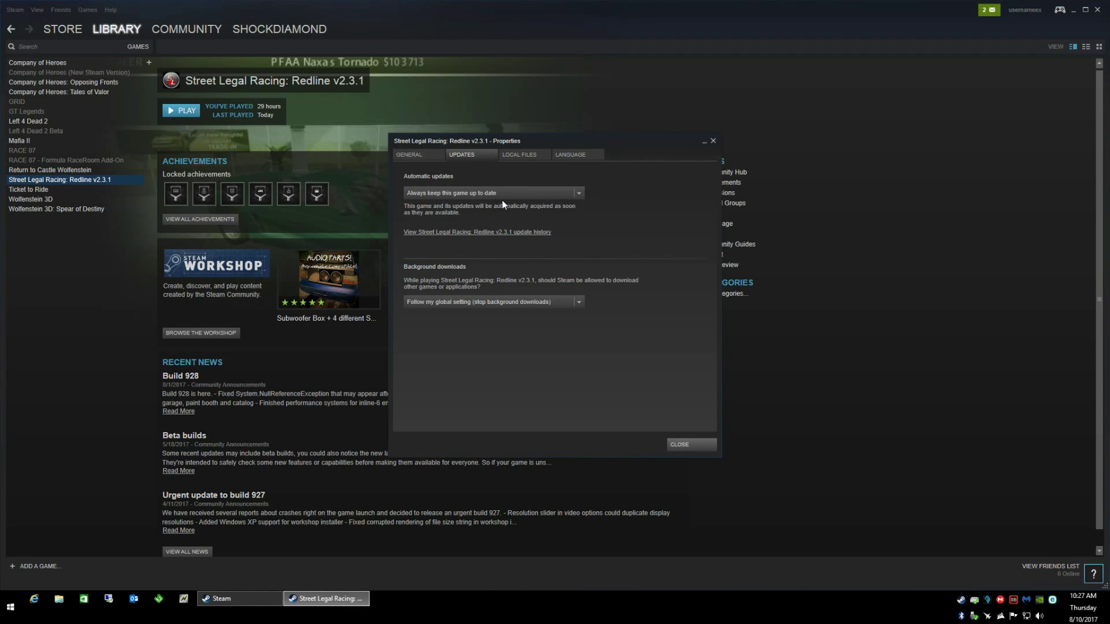
click(574, 196)
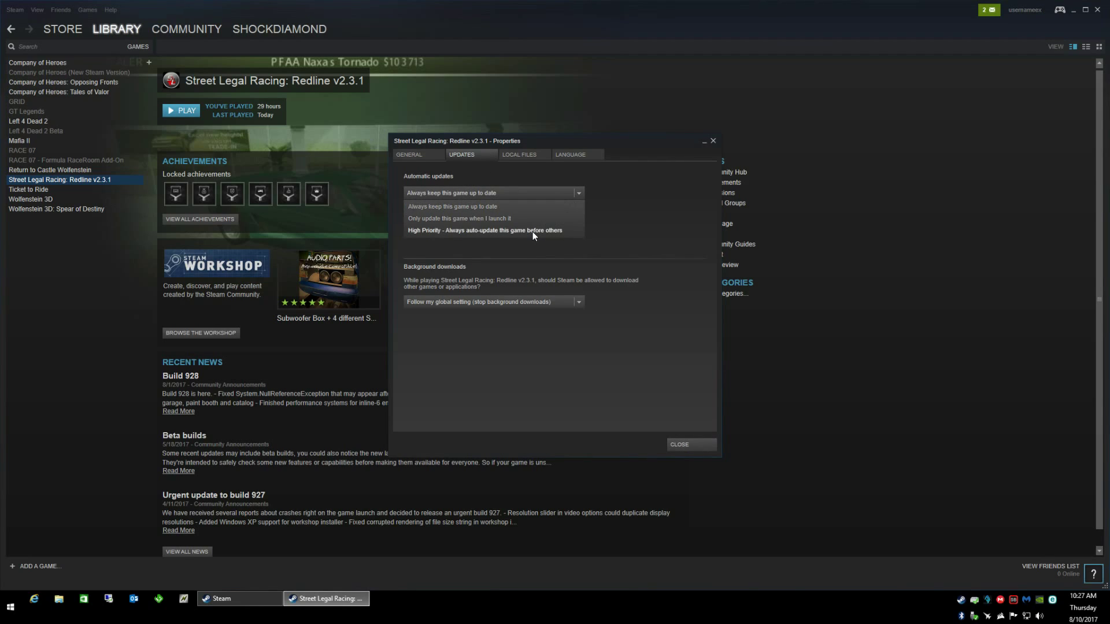
click(493, 207)
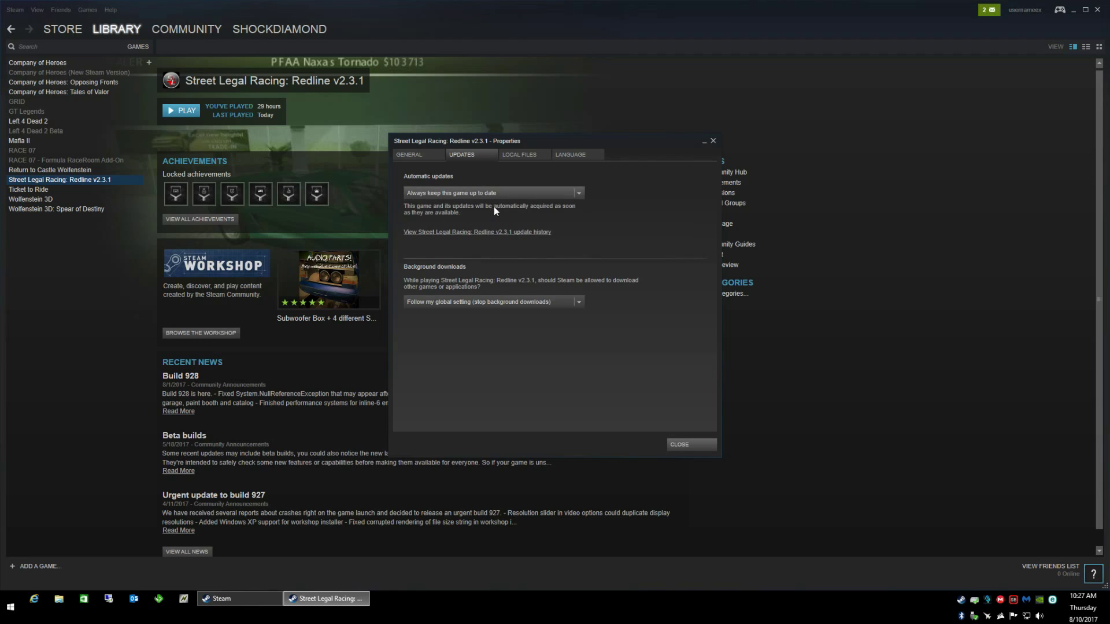
click(689, 446)
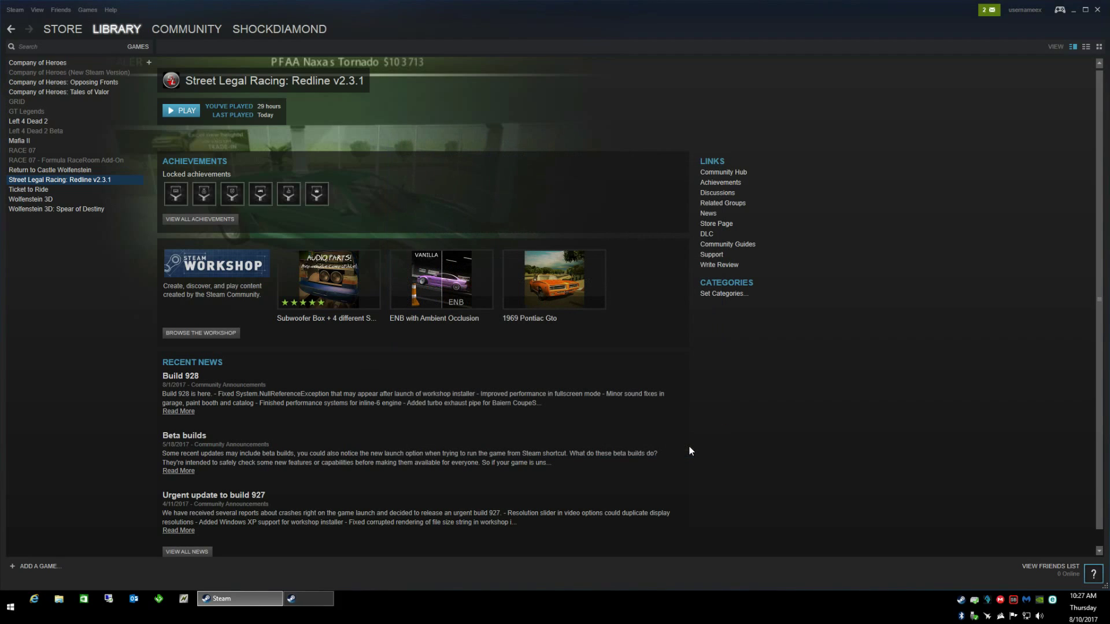
click(205, 335)
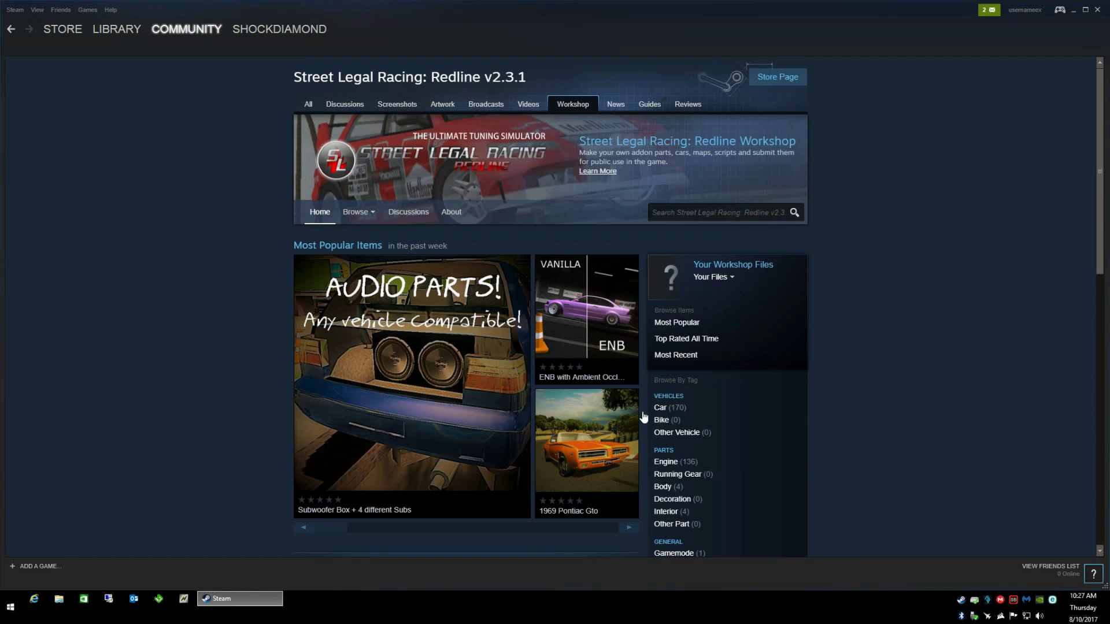
Filter the Workshop to Car items and subscribe to the Ford Fairlane 500 '64 mod
click(669, 411)
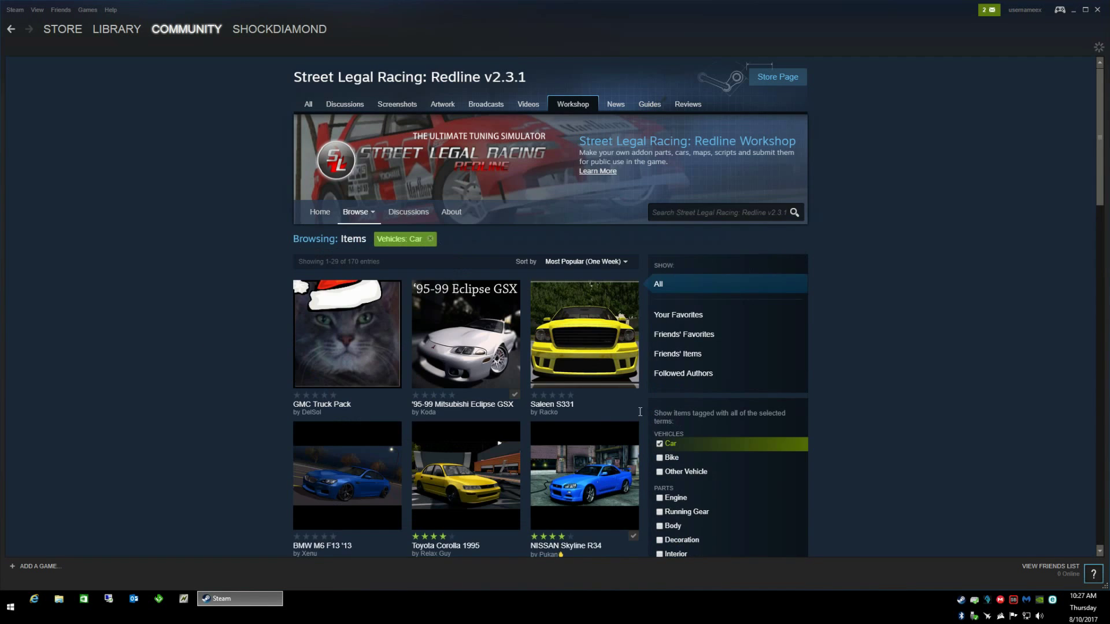
scroll(466, 290, down, 5)
scroll(459, 450, down, 2)
scroll(228, 452, down, 1)
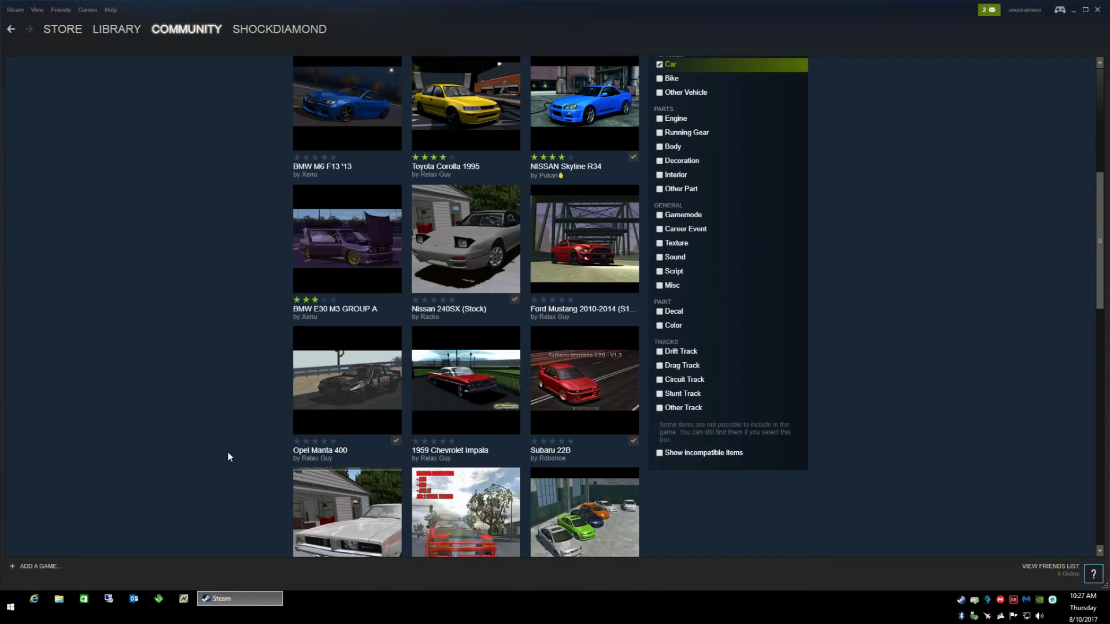
scroll(228, 452, down, 5)
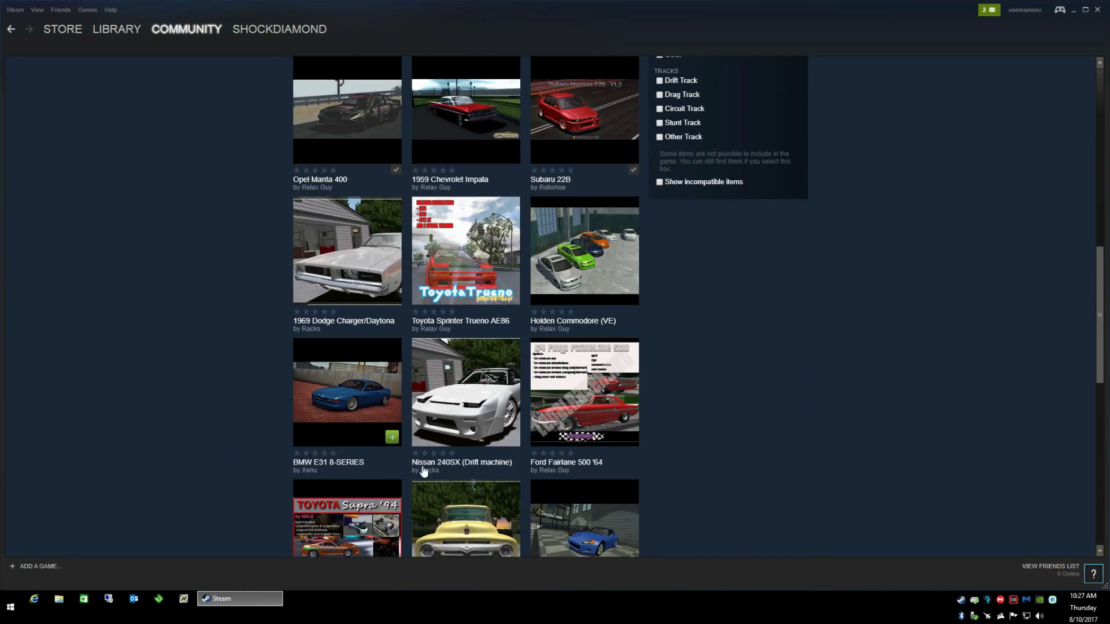
mouse_move(585, 370)
click(586, 370)
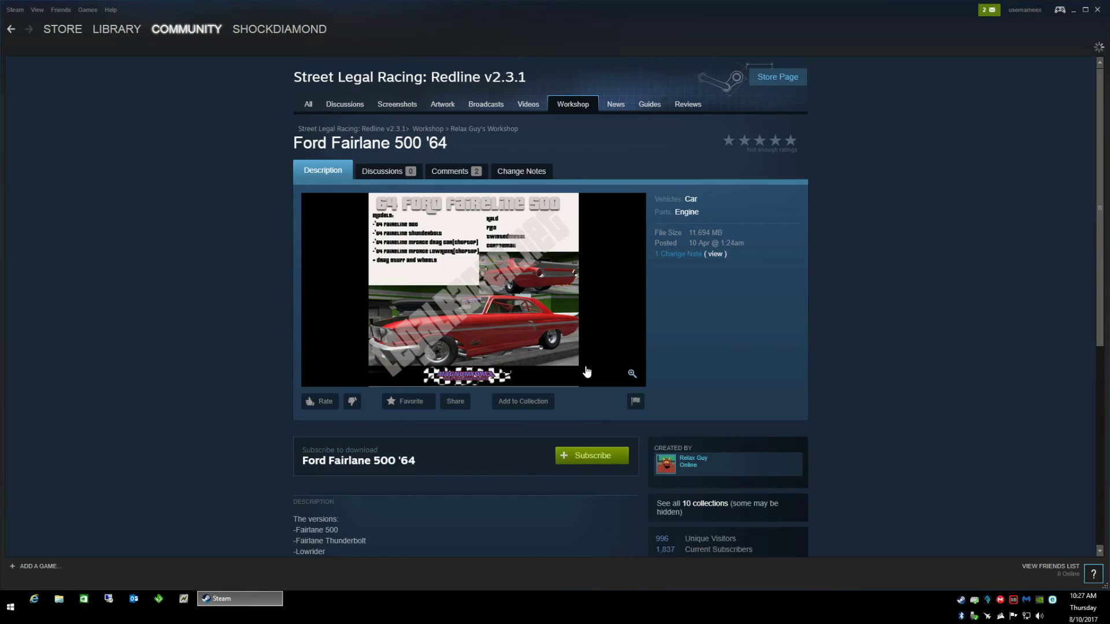
scroll(205, 423, down, 1)
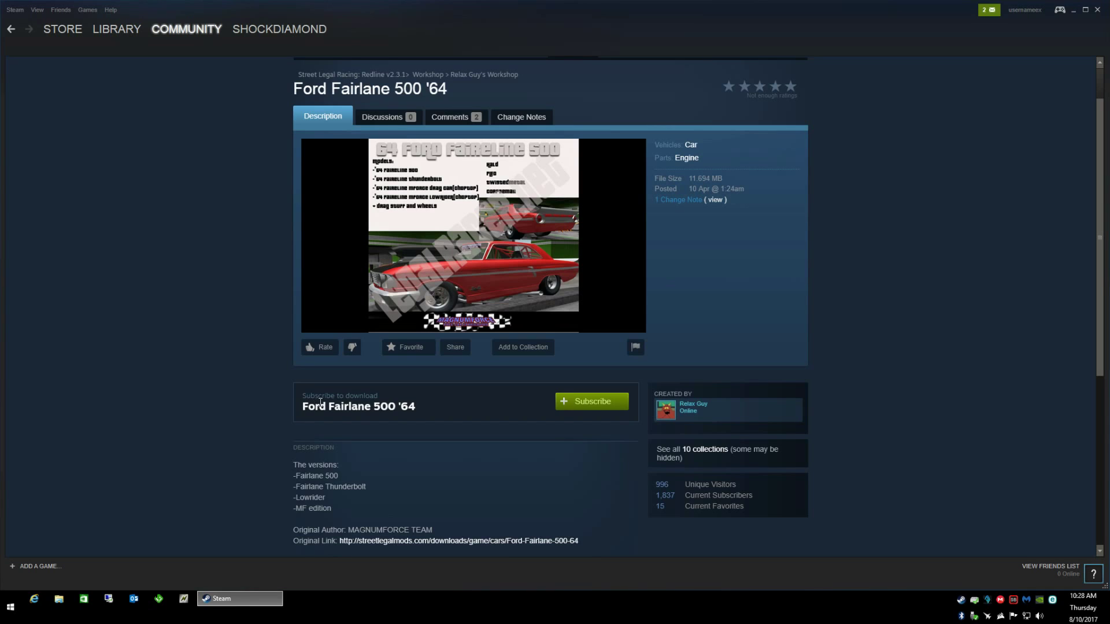
click(586, 403)
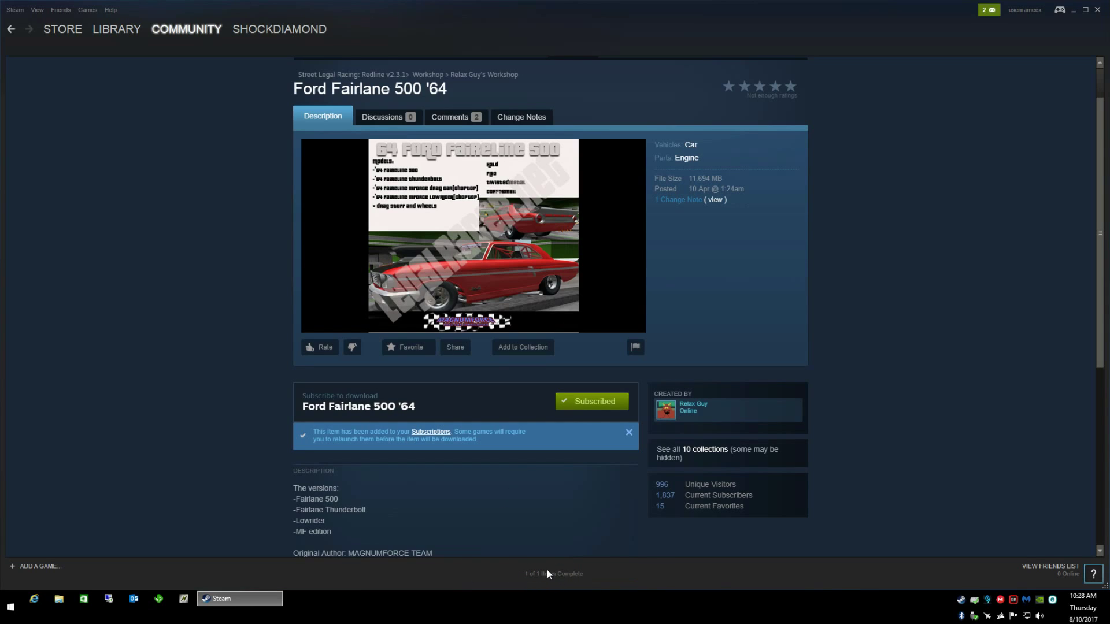
click(11, 29)
Return to the game's library page and open its install folder from Properties > Local Files
click(10, 29)
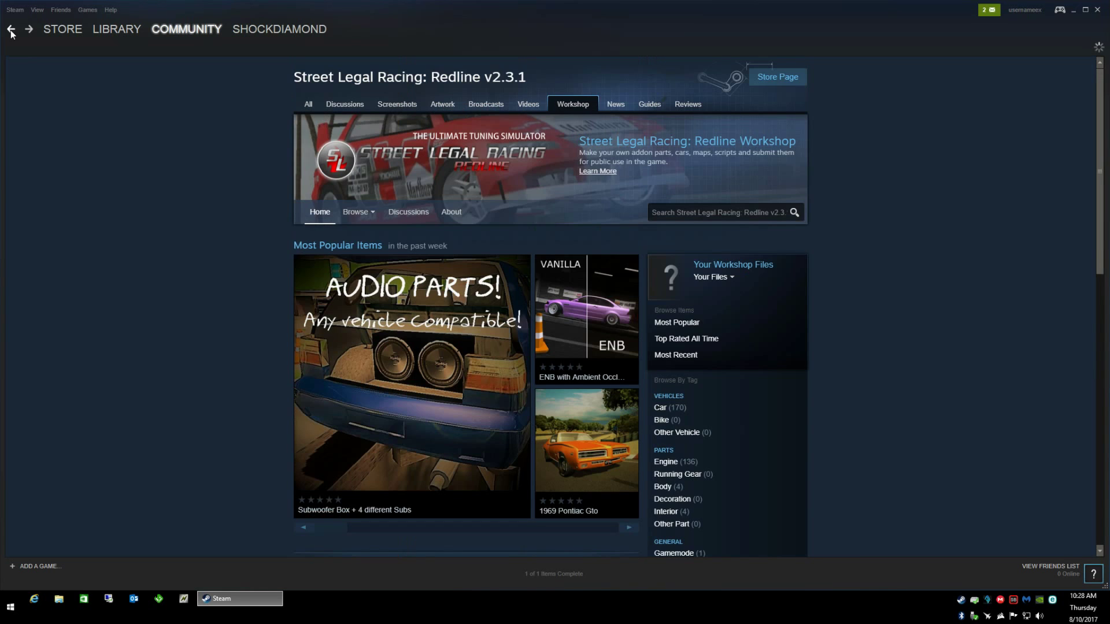
click(11, 29)
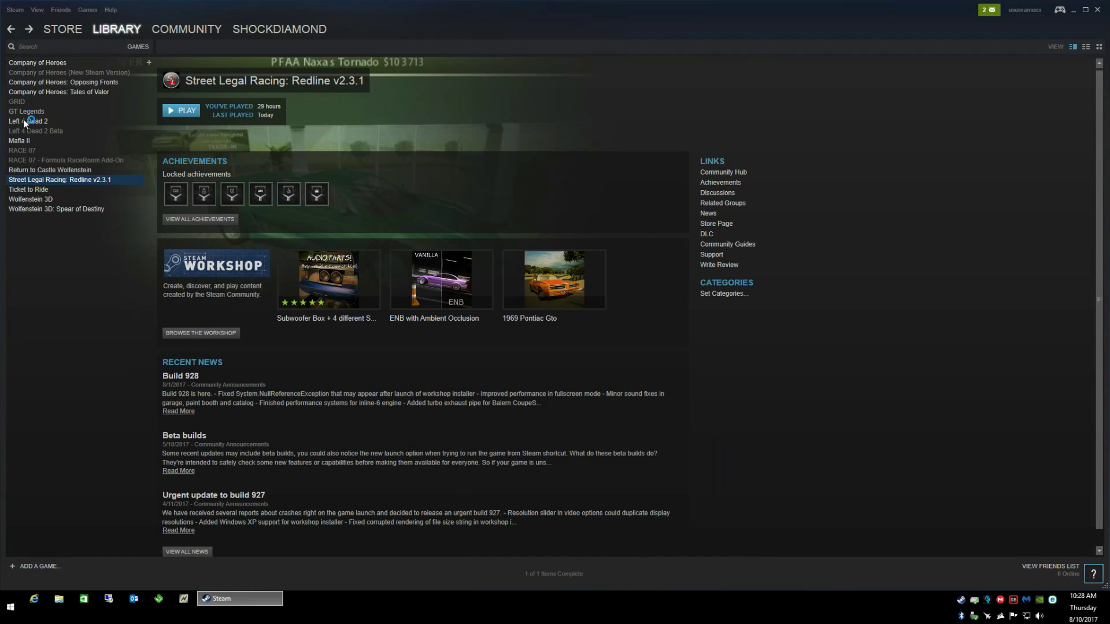
right_click(66, 184)
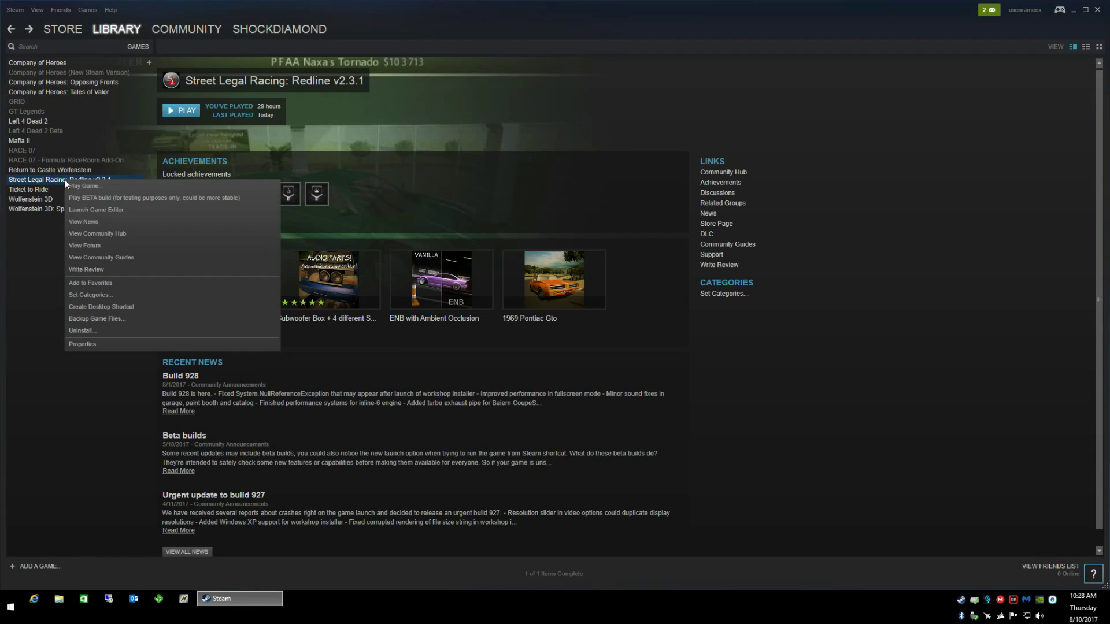
click(89, 344)
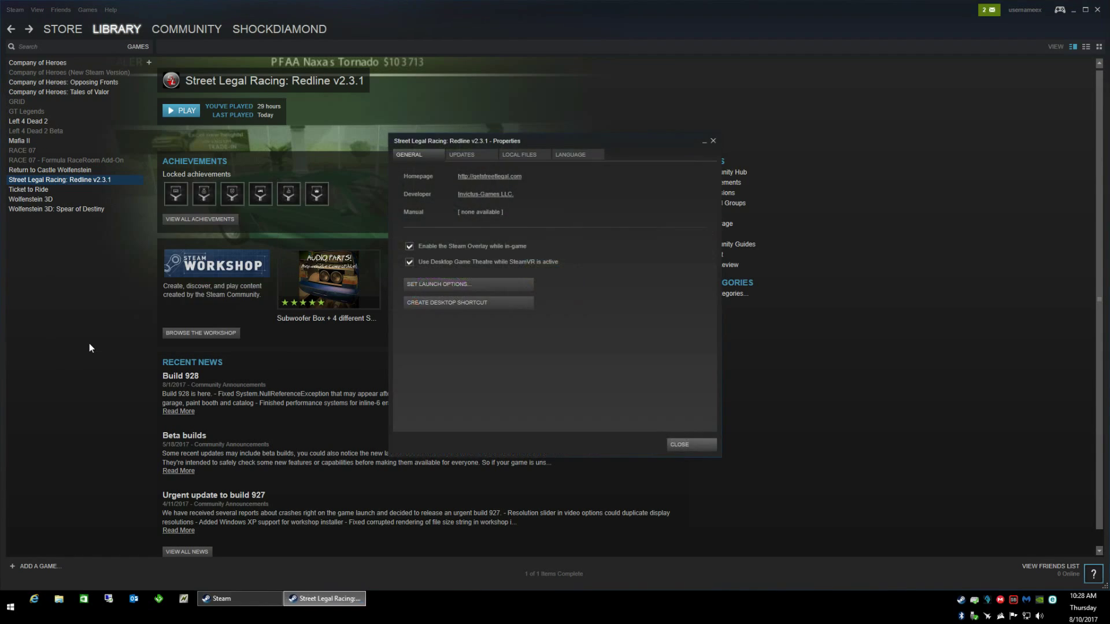
click(525, 155)
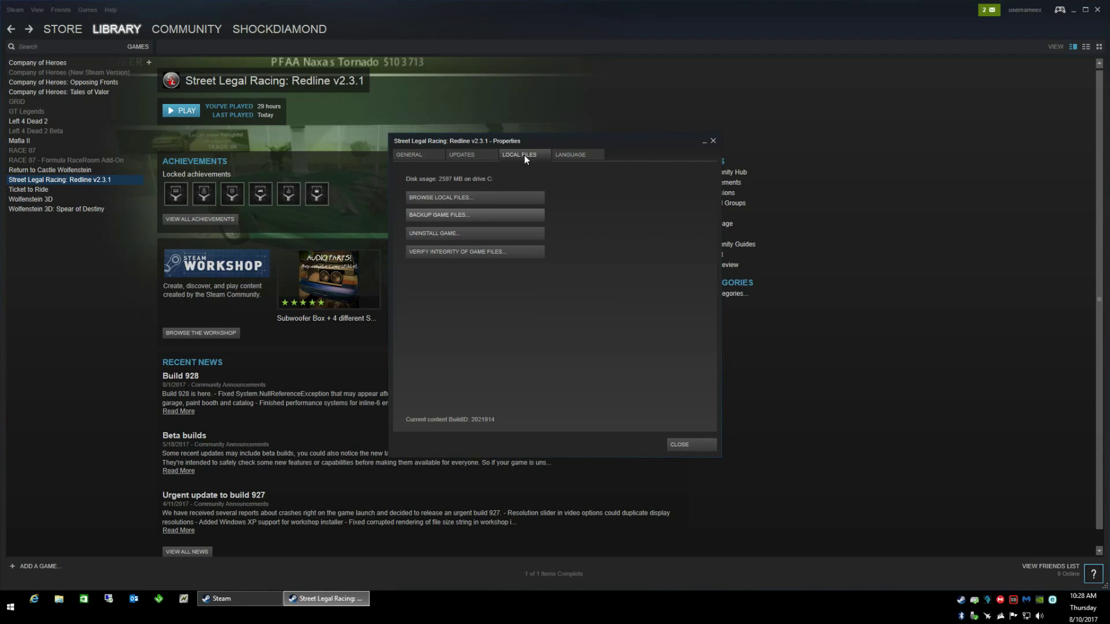
click(455, 197)
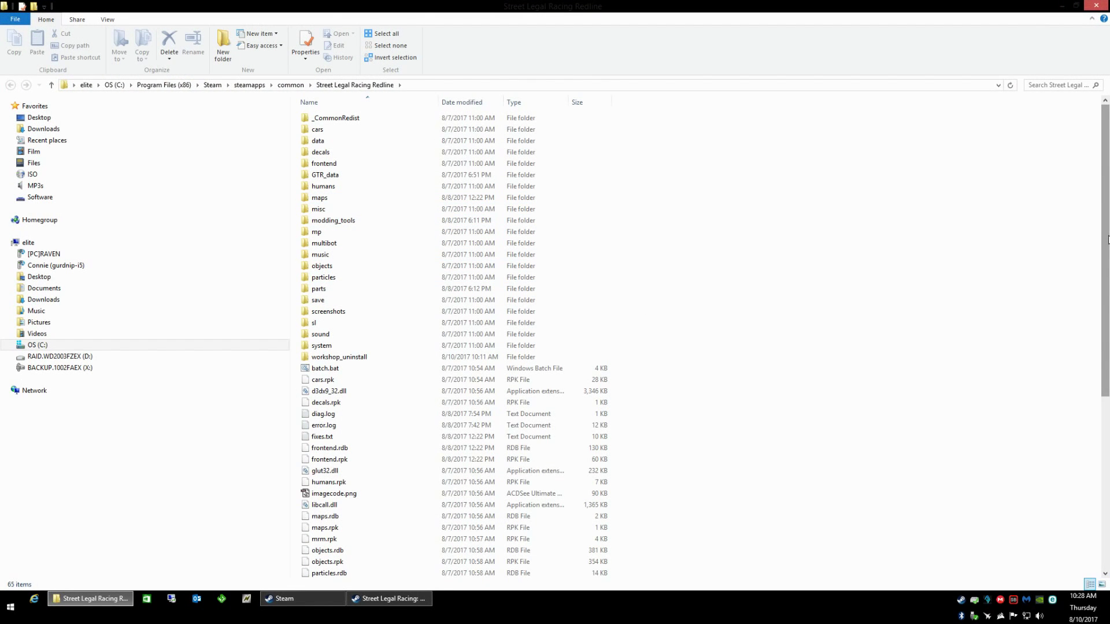
Scroll the Street Legal Racing Redline folder to WorkshopInstaller.exe and launch it
drag(1108, 239, 1107, 451)
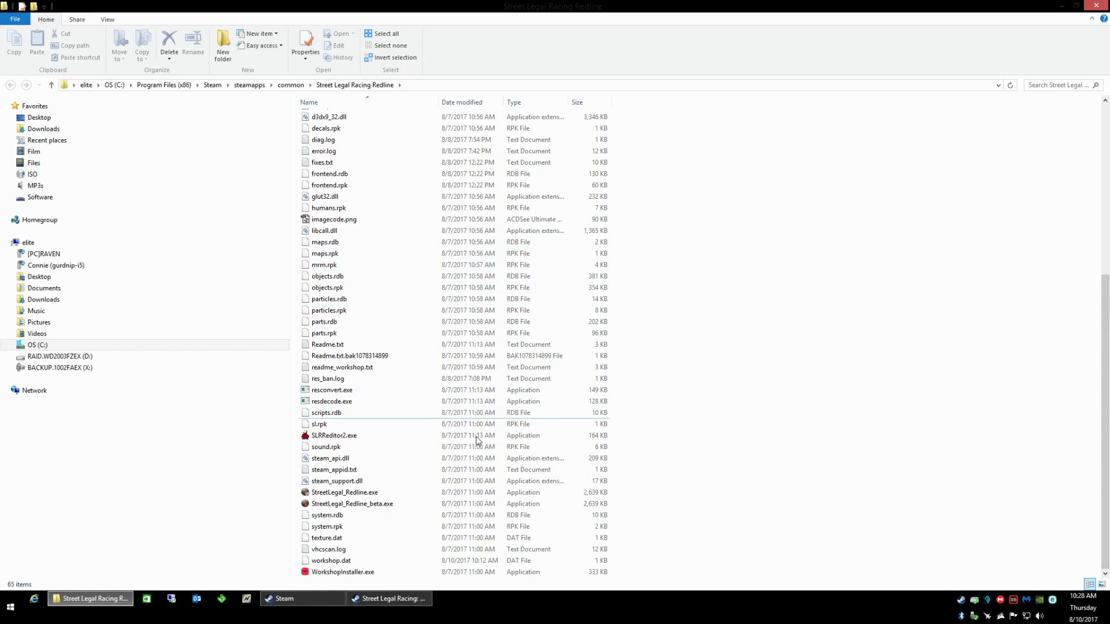
double_click(359, 572)
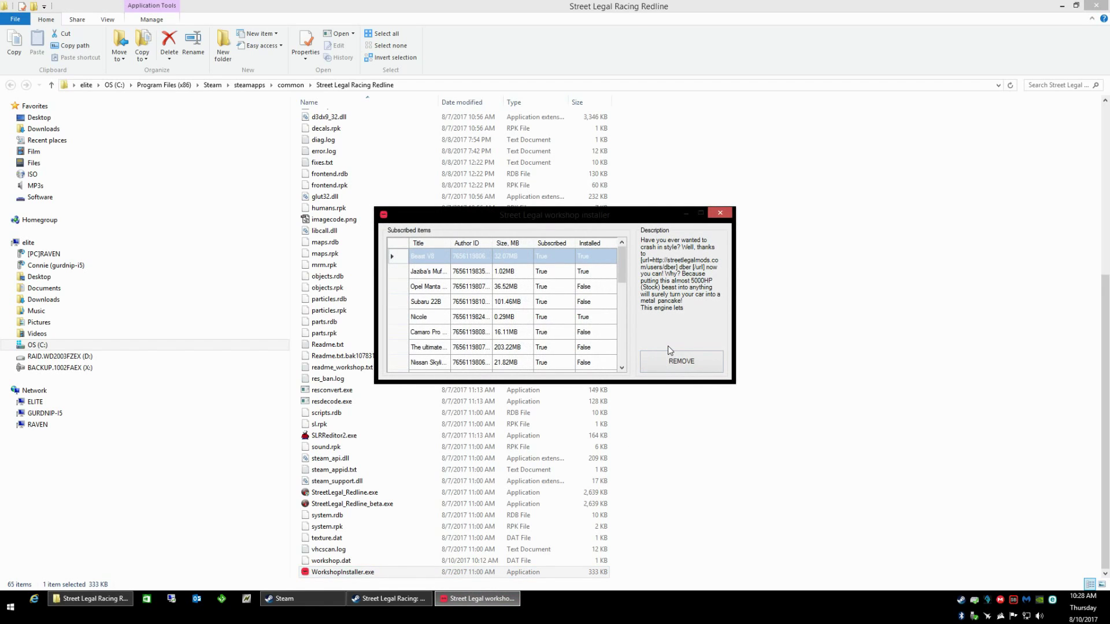
Maximize the installer, install the Ford Fairlane 500 '64 item, and acknowledge the success message
click(701, 214)
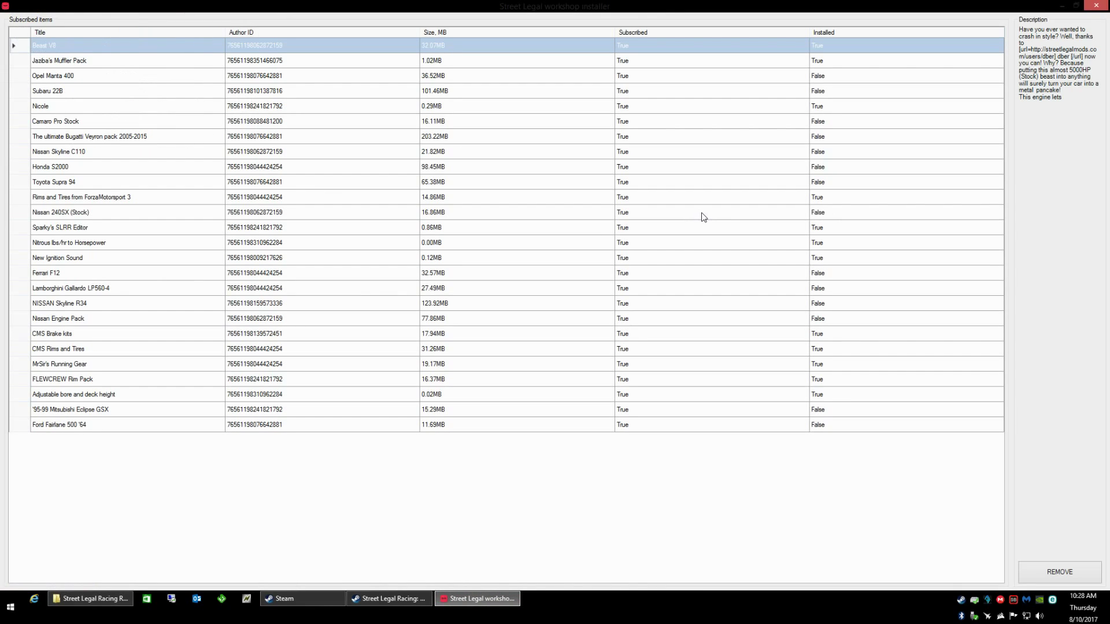
click(77, 427)
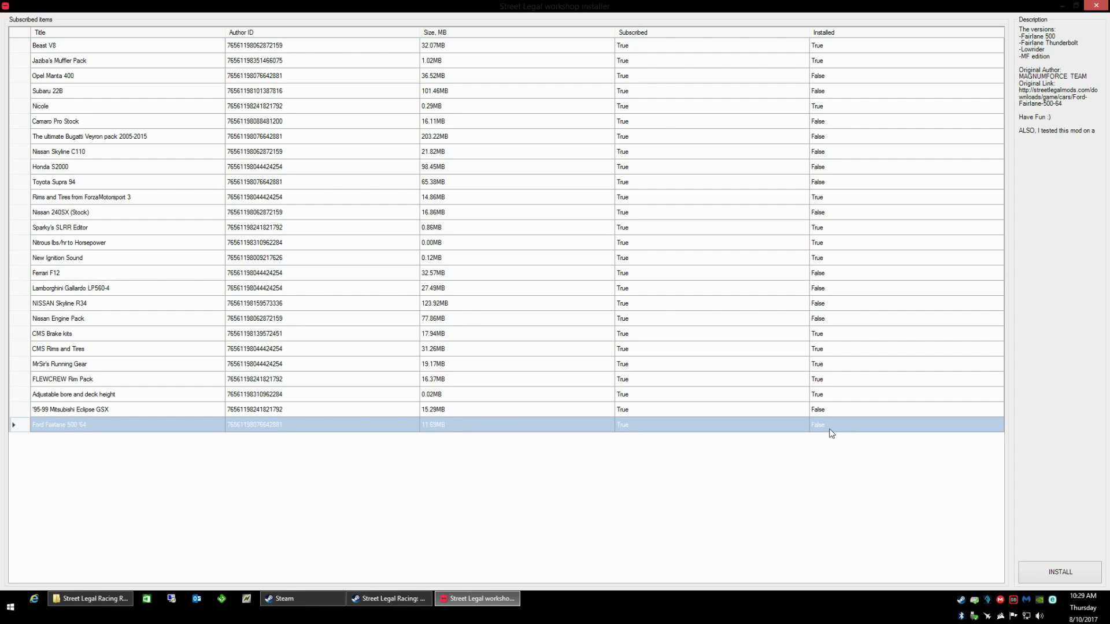
click(1054, 572)
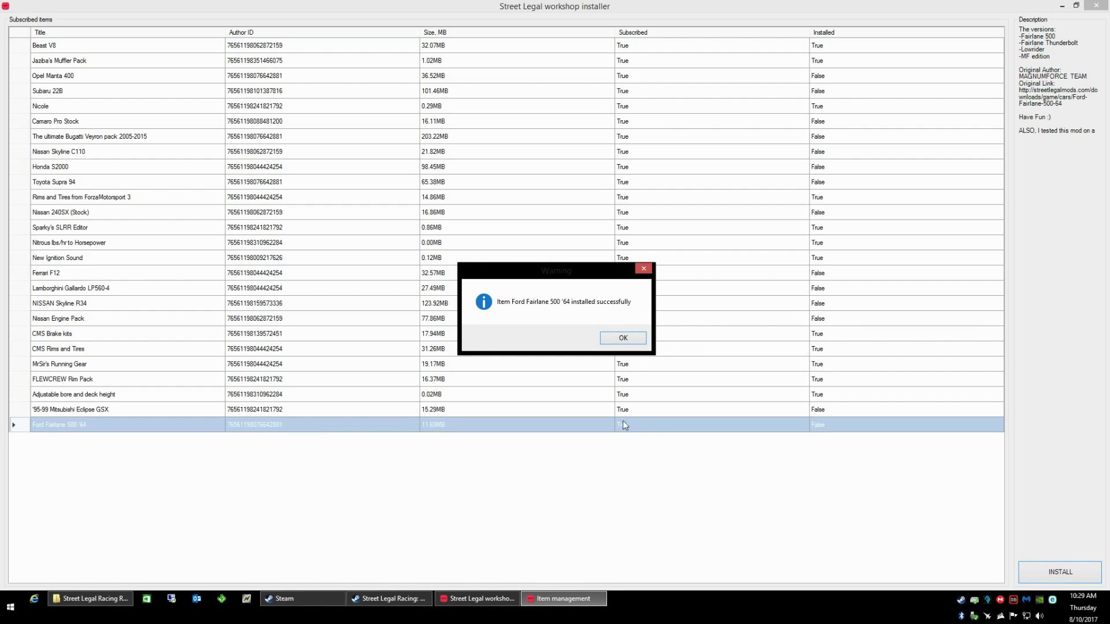
click(623, 338)
Close the workshop installer and minimize Steam to uncover the desktop
click(1101, 5)
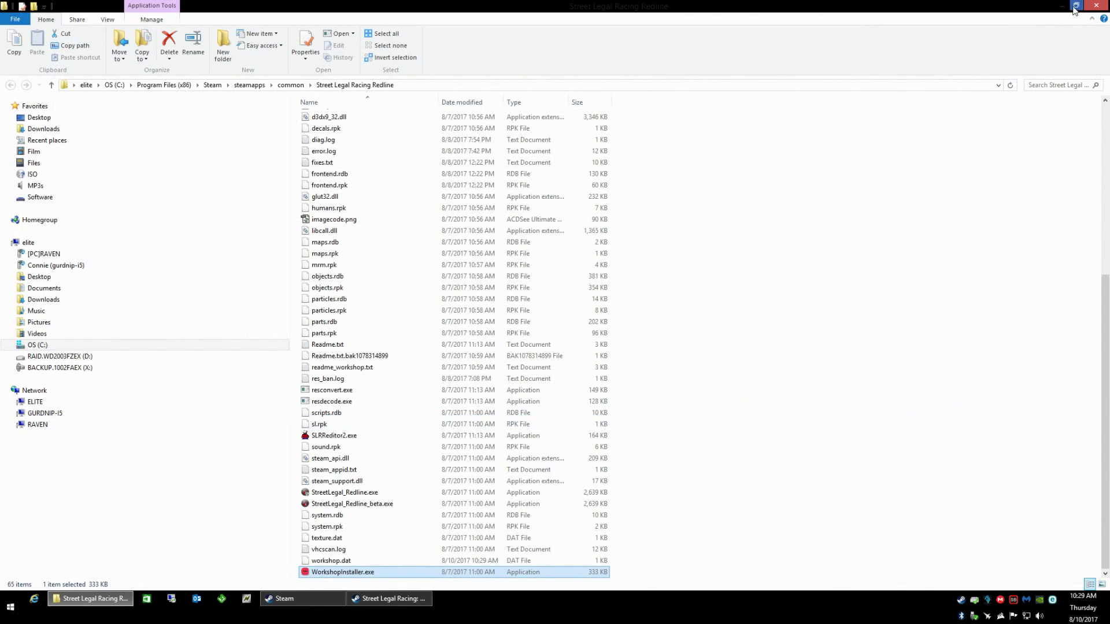
click(1076, 7)
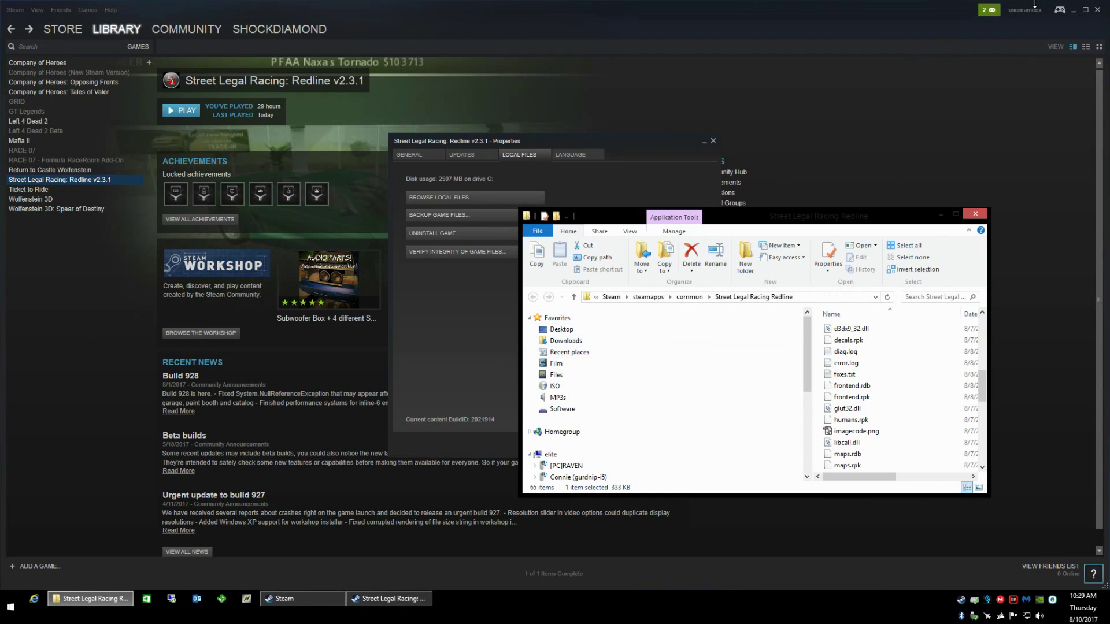
click(1081, 15)
click(1071, 11)
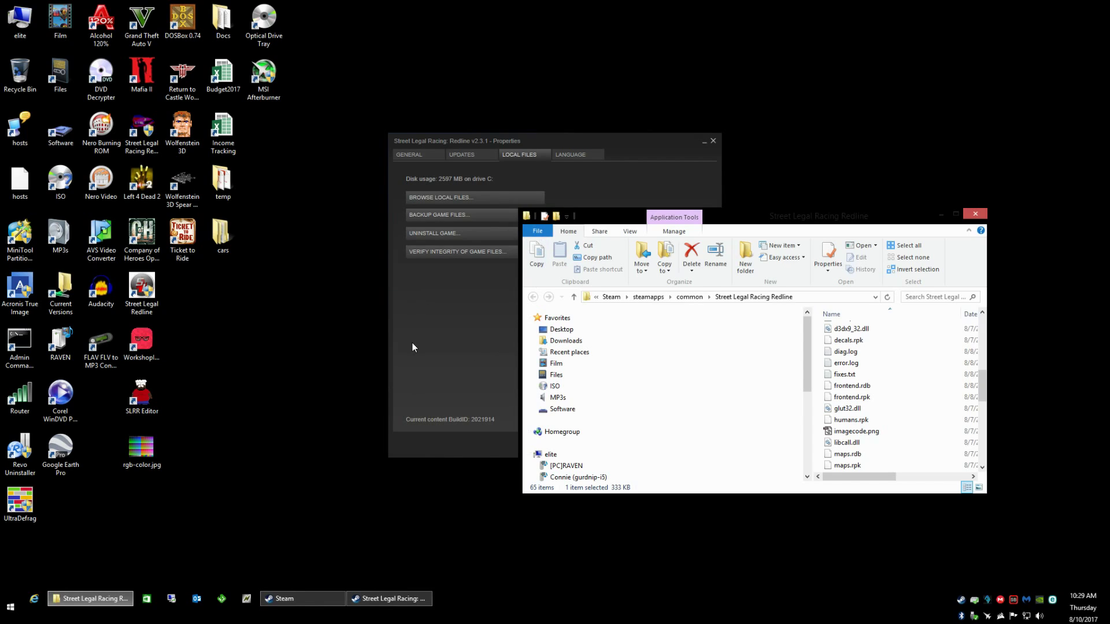
Close the game properties dialog and the game folder, then select the Street Legal Redline shortcut
click(434, 337)
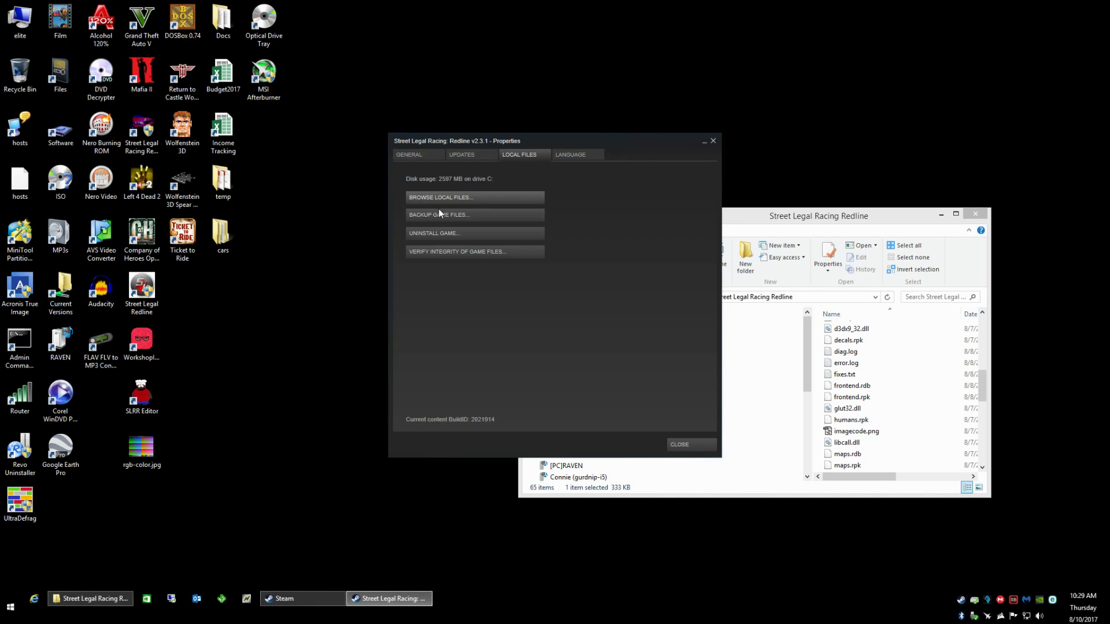
click(682, 444)
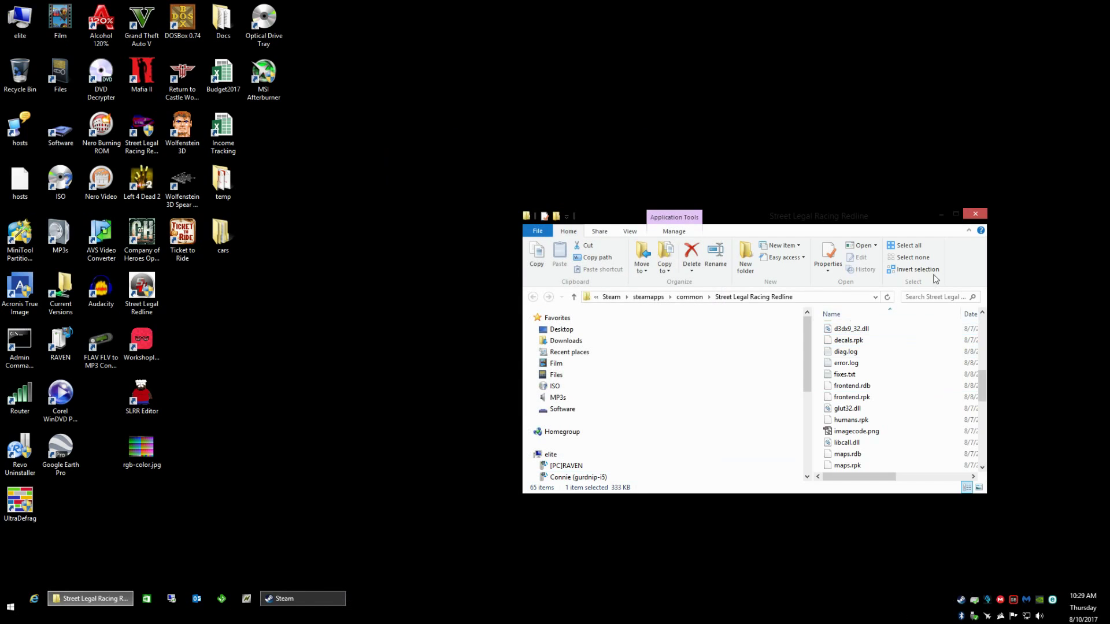
click(975, 215)
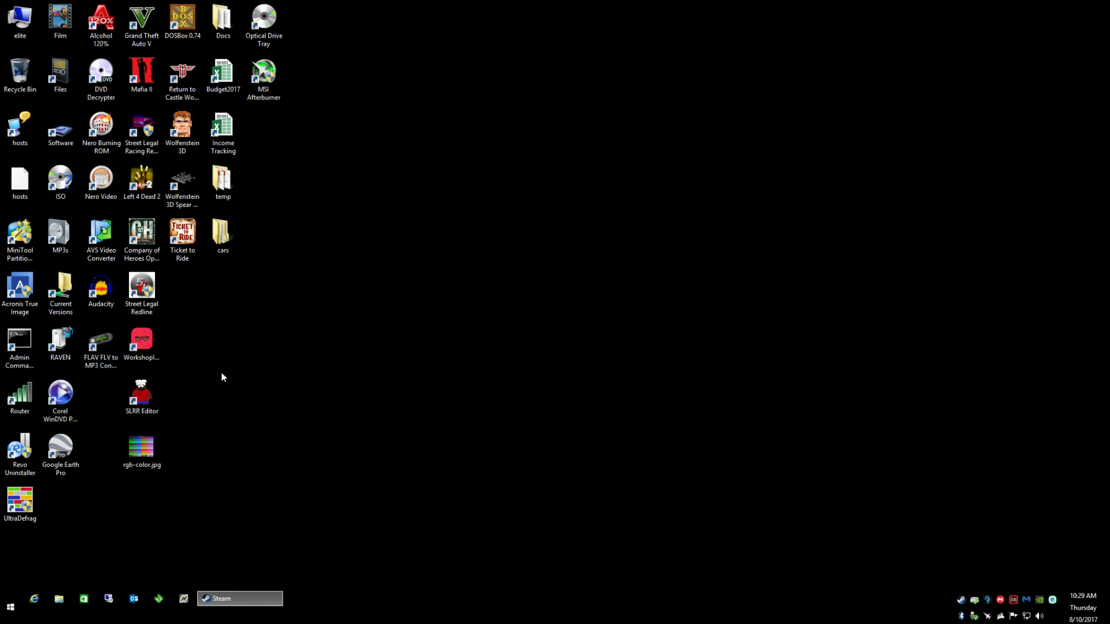
click(145, 286)
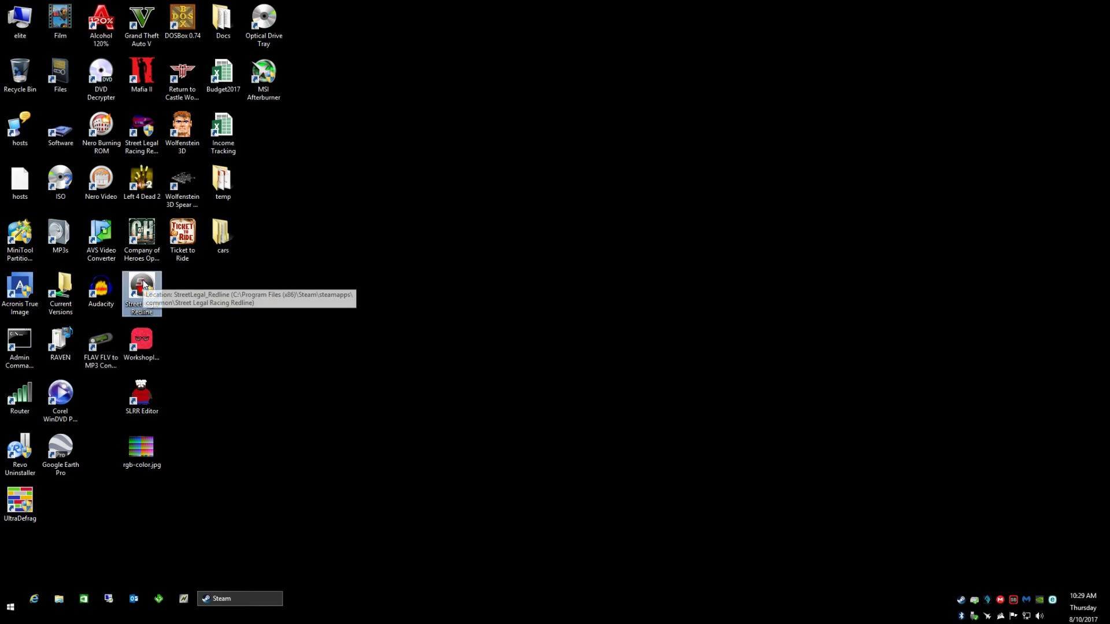
Launch Street Legal Racing: Redline and start a new career with player name 'testing'
double_click(144, 285)
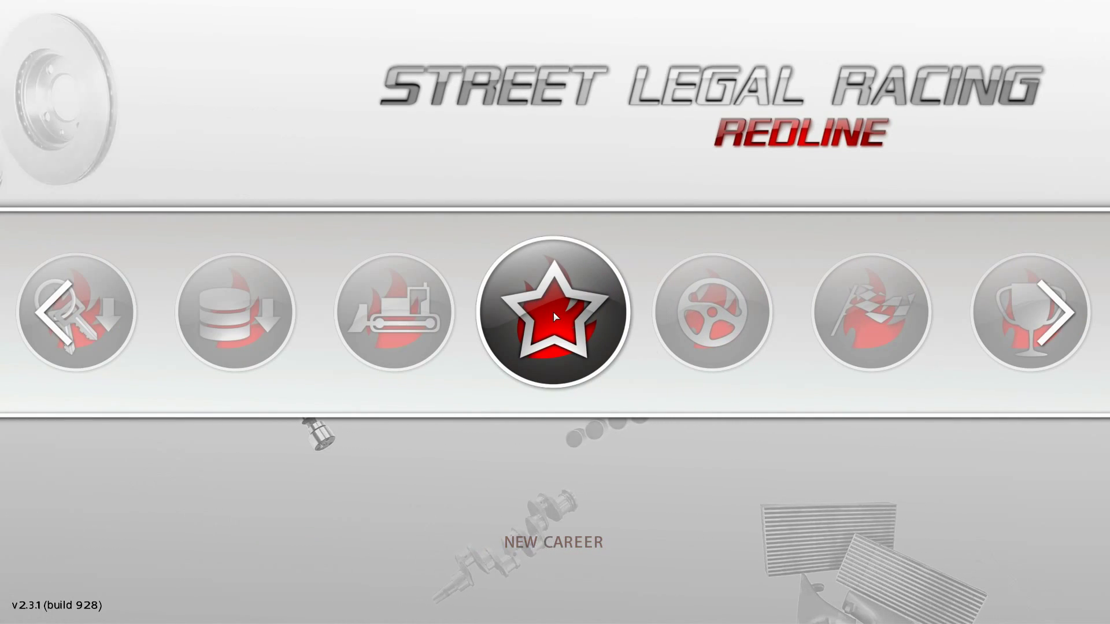
click(554, 316)
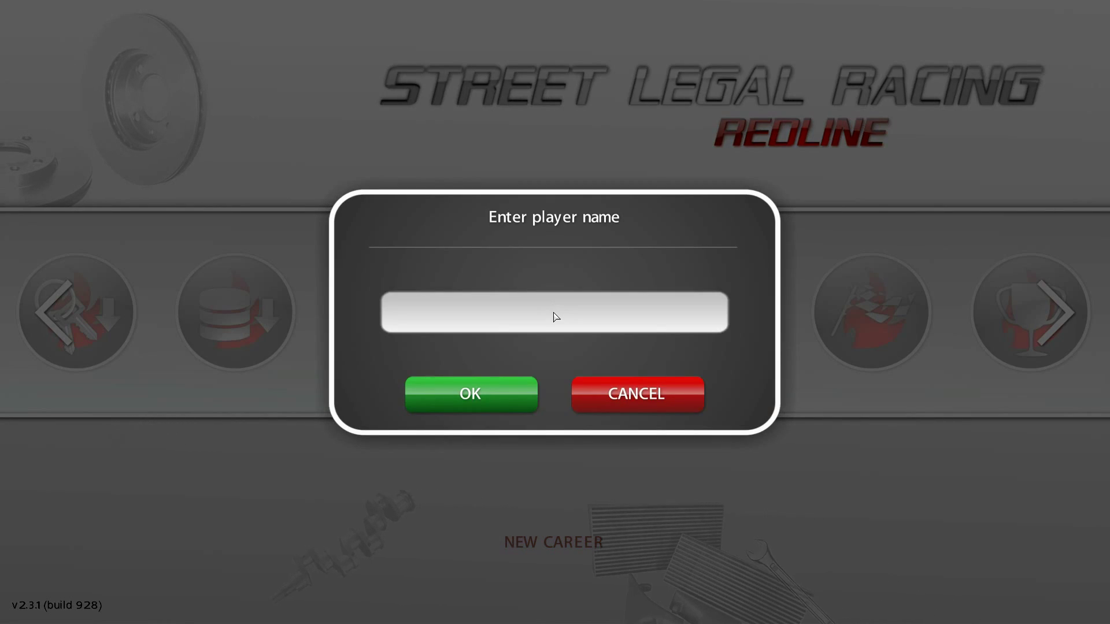
text(testing)
key(Return)
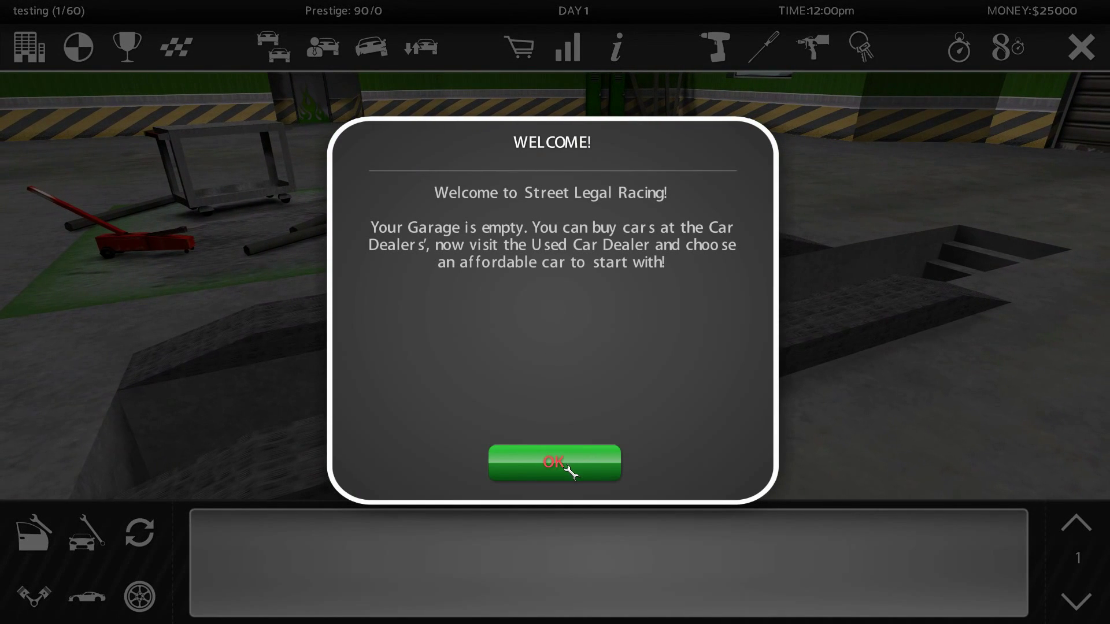
click(568, 470)
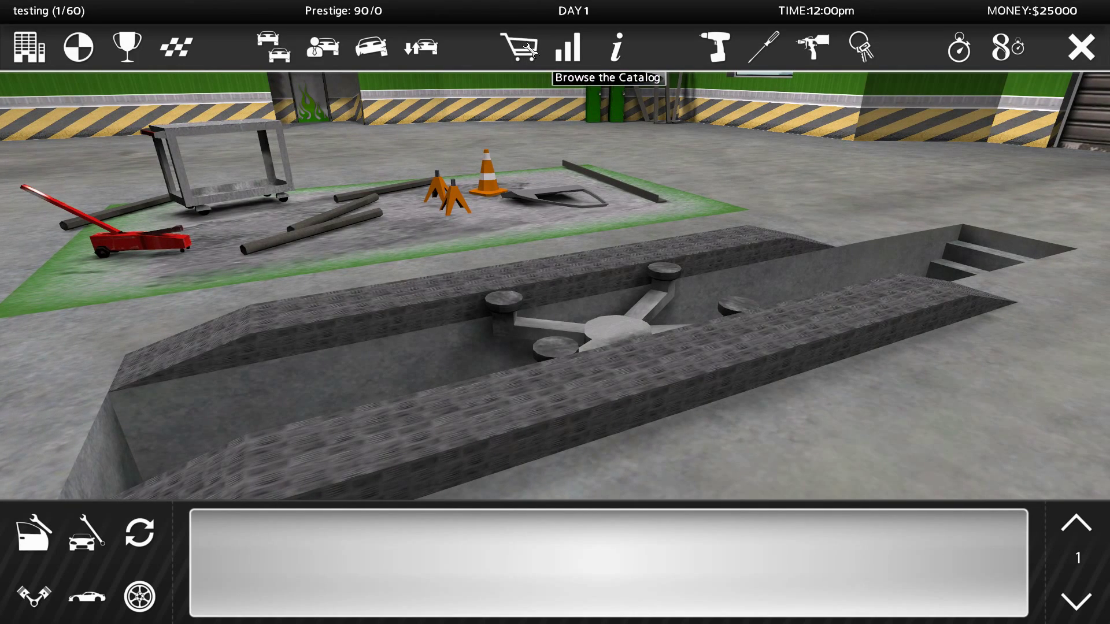
Page through BODY > CHASSIS in the parts catalog, then return to the catalog index
click(530, 49)
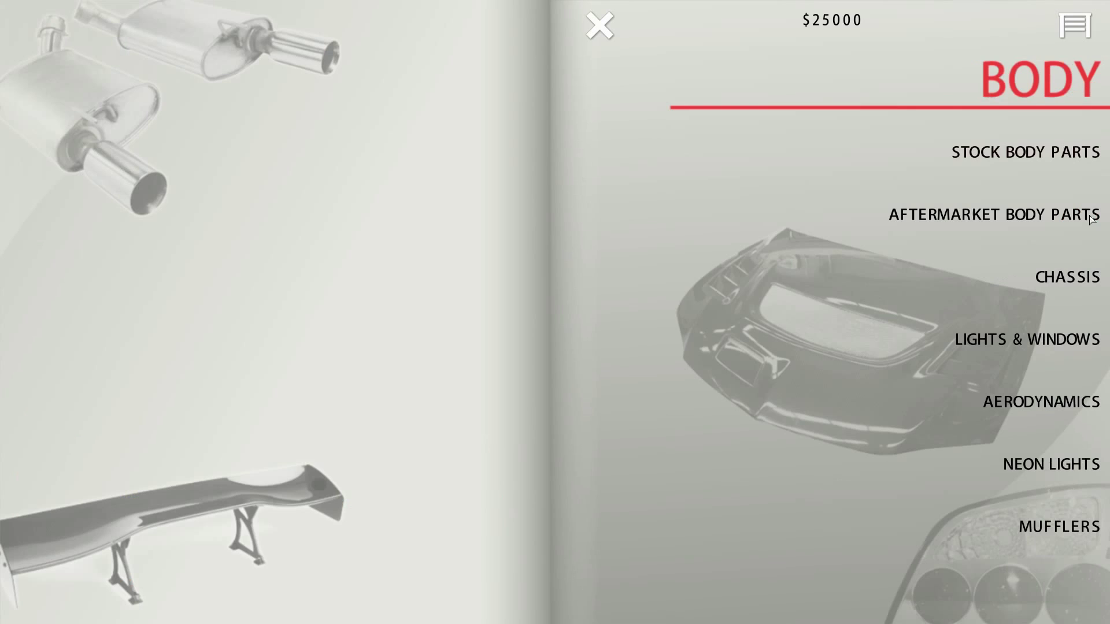
click(1073, 278)
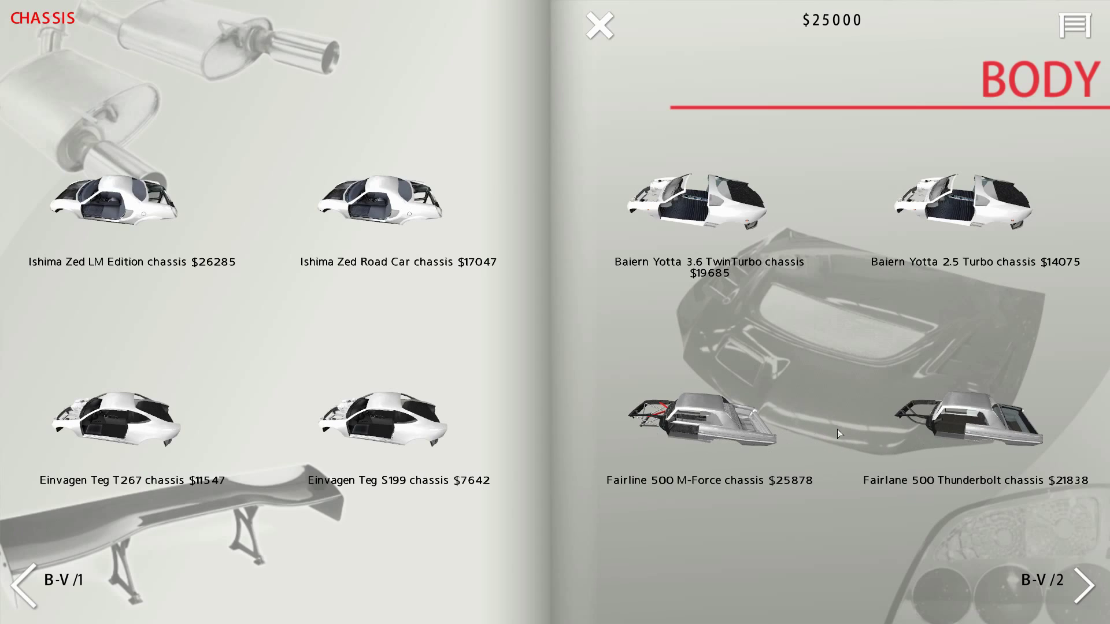
click(1086, 588)
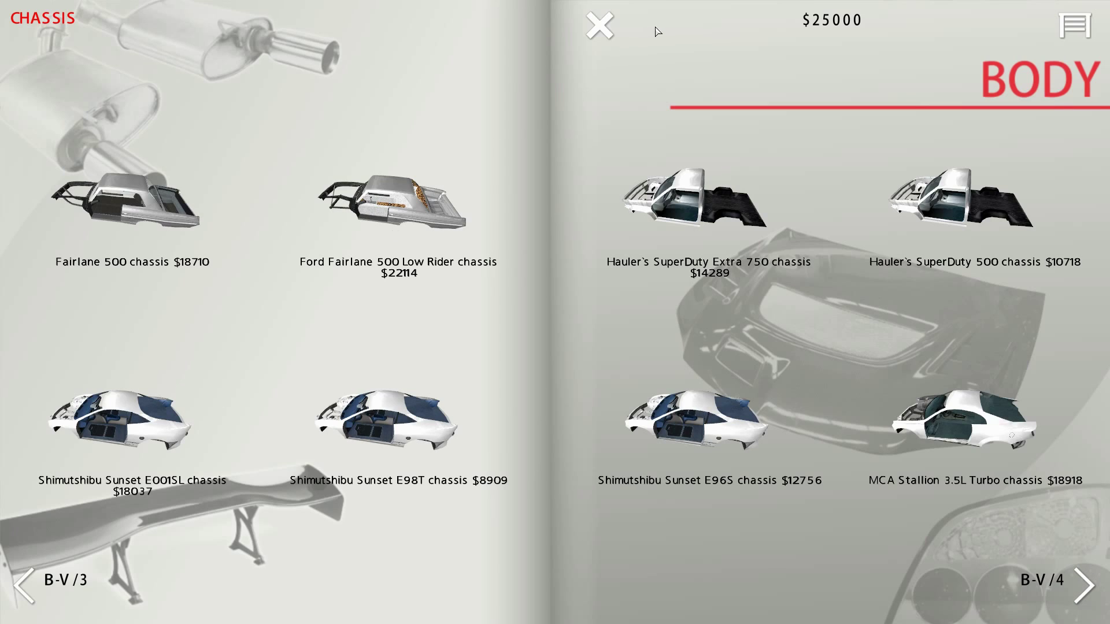
click(604, 35)
click(605, 35)
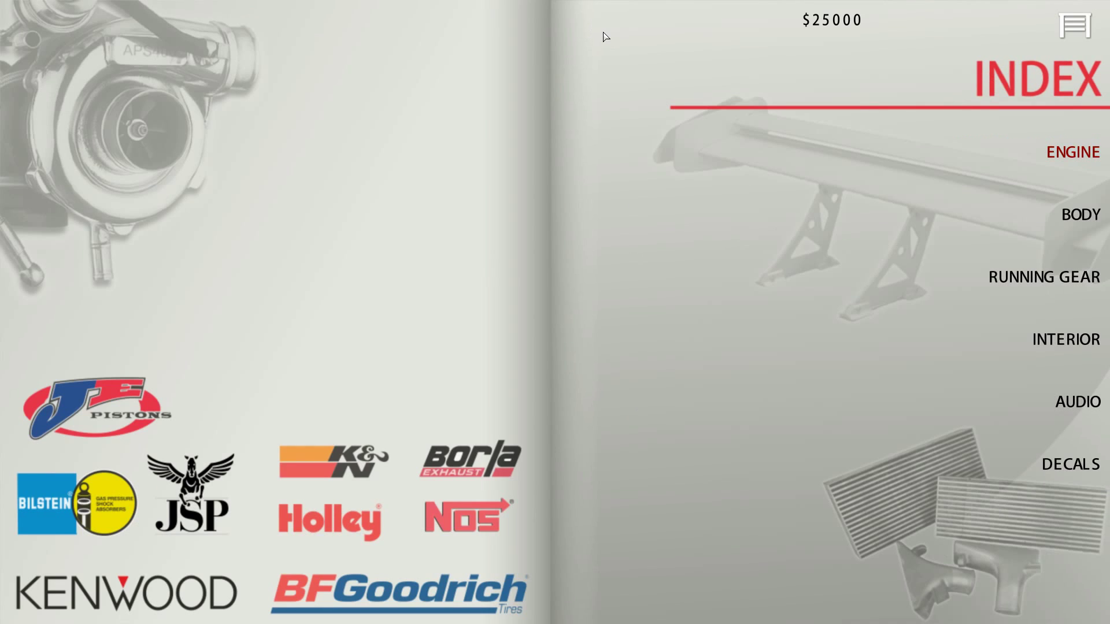
Close the catalog and scroll the main-menu carousel down to the Exit Game option
click(1074, 26)
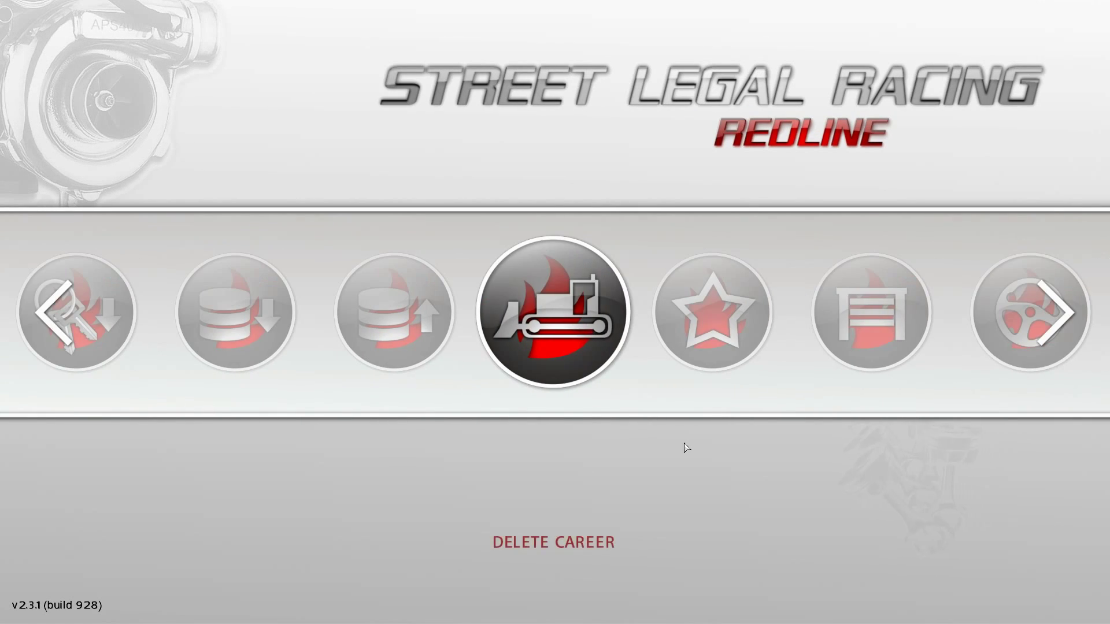
scroll(686, 449, down, 3)
scroll(687, 449, down, 5)
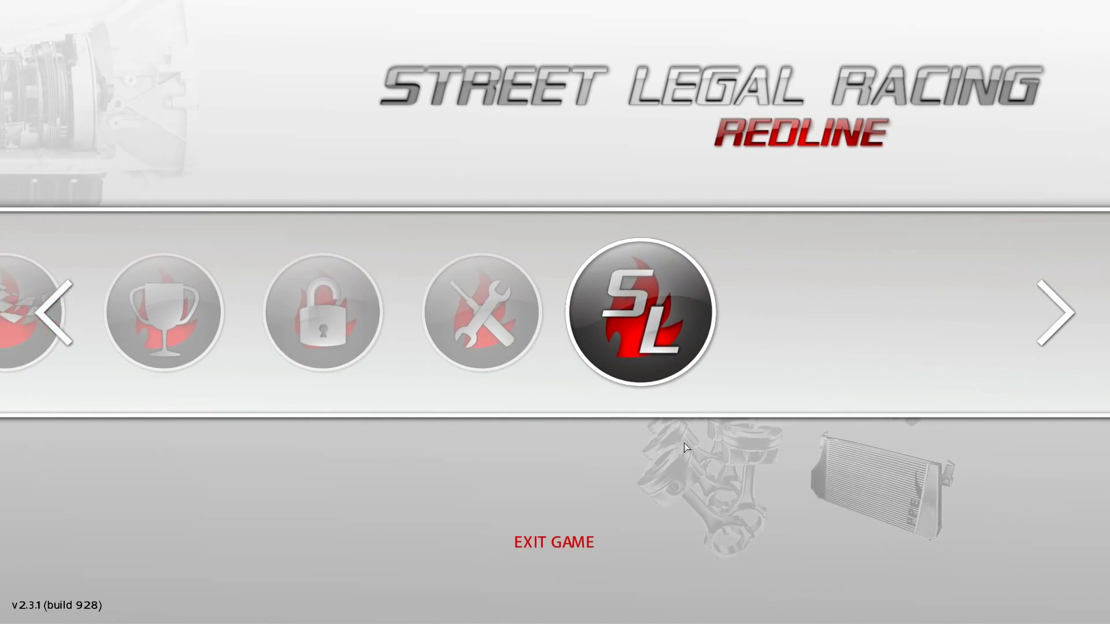